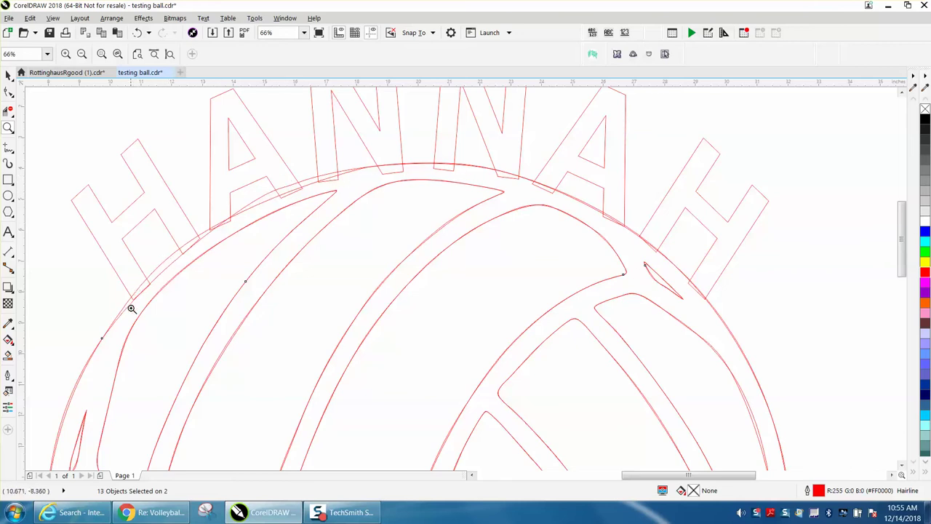
Shift the stacked duplicate curves of the volleyball's three upper panels and its outer right-hand panels 25 inches to the right, clear of the ball
{"action": "scroll", "coordinate": [110, 357], "scroll_direction": "down", "scroll_amount": 3}
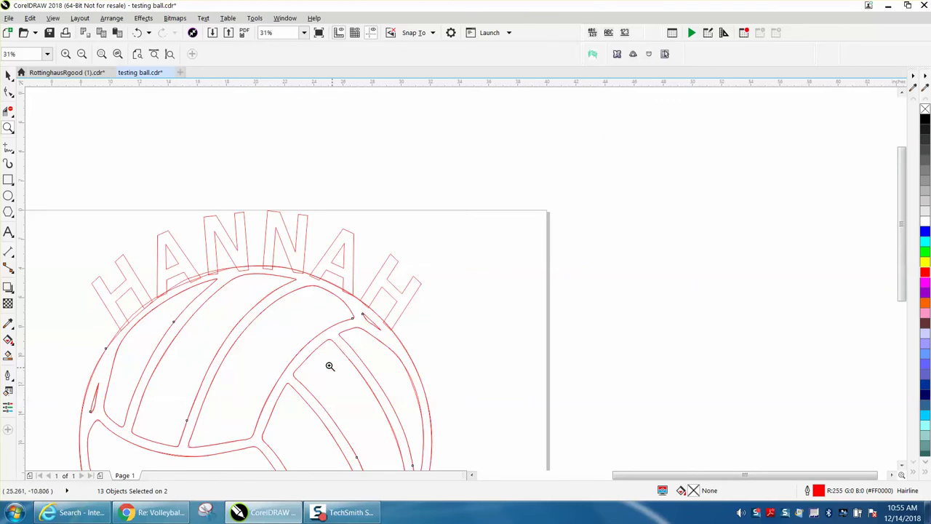
{"action": "scroll", "coordinate": [297, 340], "scroll_direction": "down", "scroll_amount": 2}
{"action": "scroll", "coordinate": [320, 351], "scroll_direction": "down", "scroll_amount": 1}
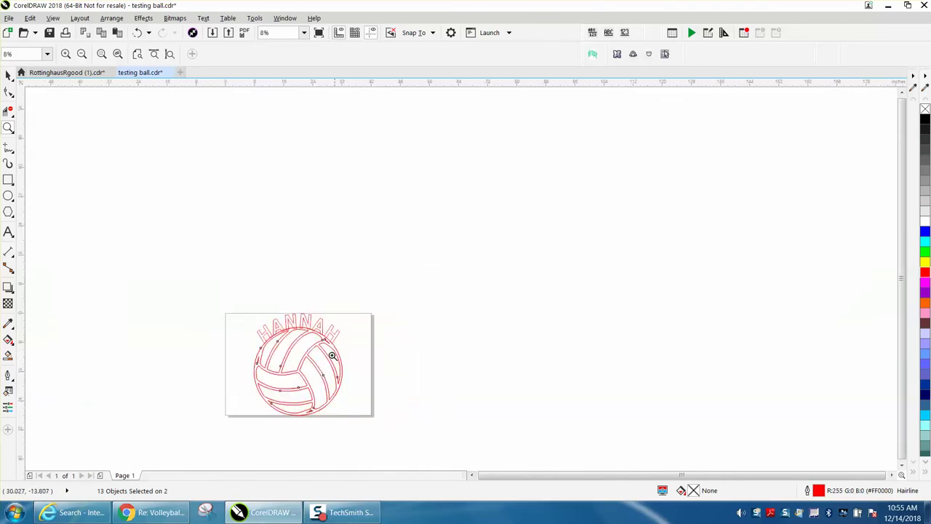
{"action": "left_click_drag", "start_coordinate": [222, 302], "coordinate": [425, 430]}
{"action": "left_click", "coordinate": [8, 75]}
{"action": "left_click", "coordinate": [76, 127]}
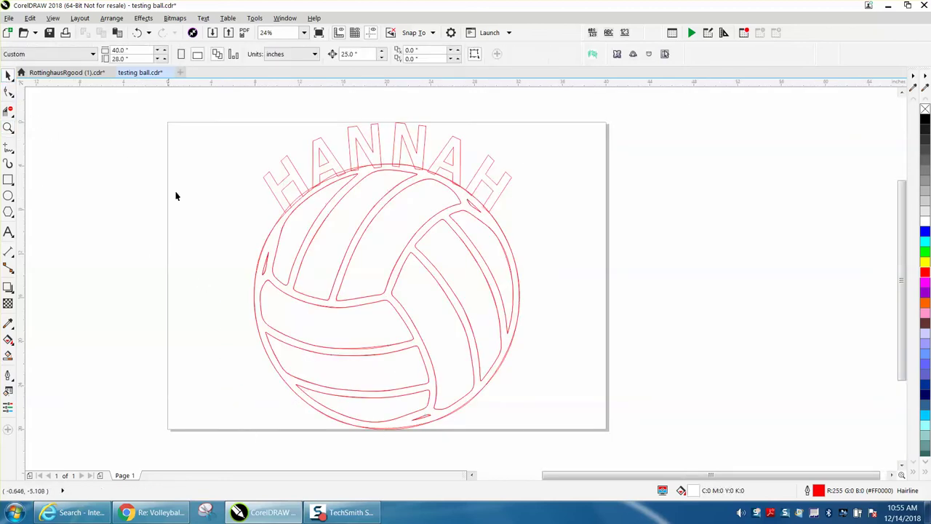
{"action": "left_click", "coordinate": [298, 220]}
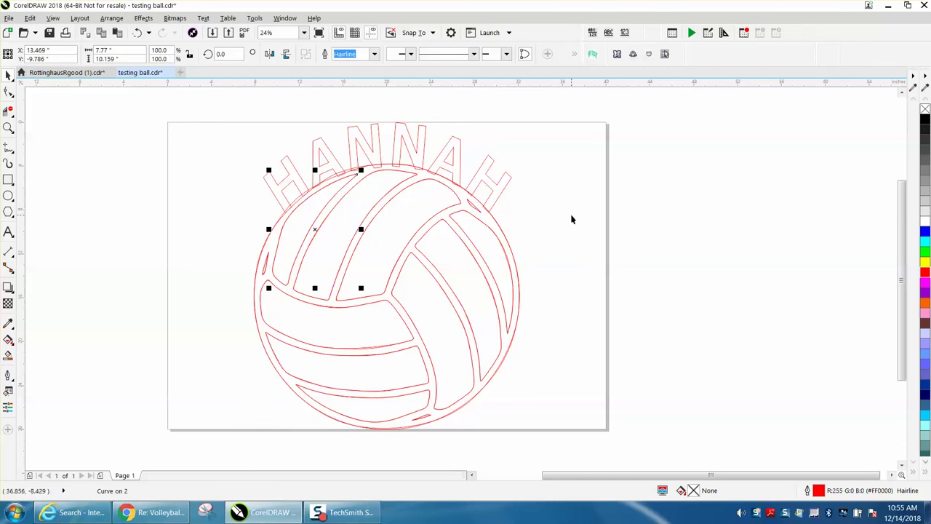
{"action": "key", "text": "ctrl+d"}
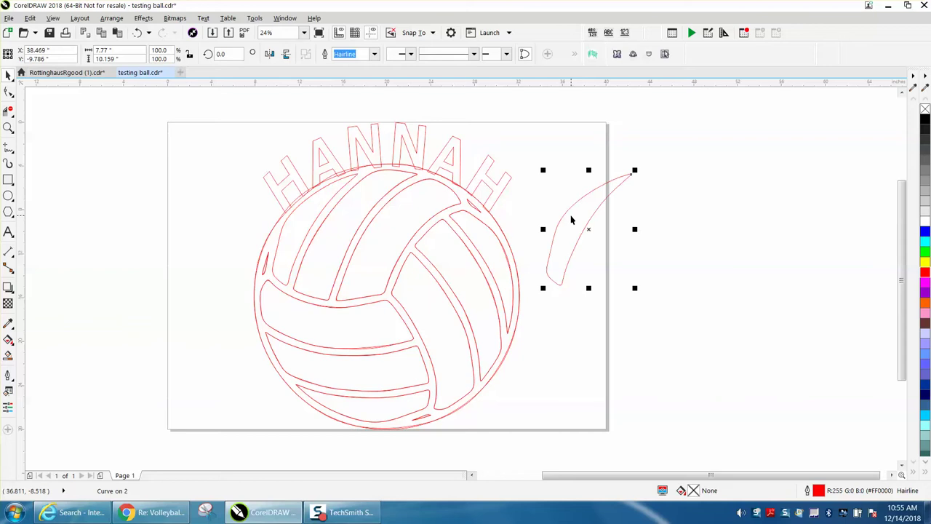
{"action": "left_click", "coordinate": [361, 210]}
{"action": "key", "text": "ctrl+d"}
{"action": "left_click", "coordinate": [401, 229]}
{"action": "key", "text": "ctrl+d"}
{"action": "left_click", "coordinate": [457, 249]}
{"action": "key", "text": "ctrl+d"}
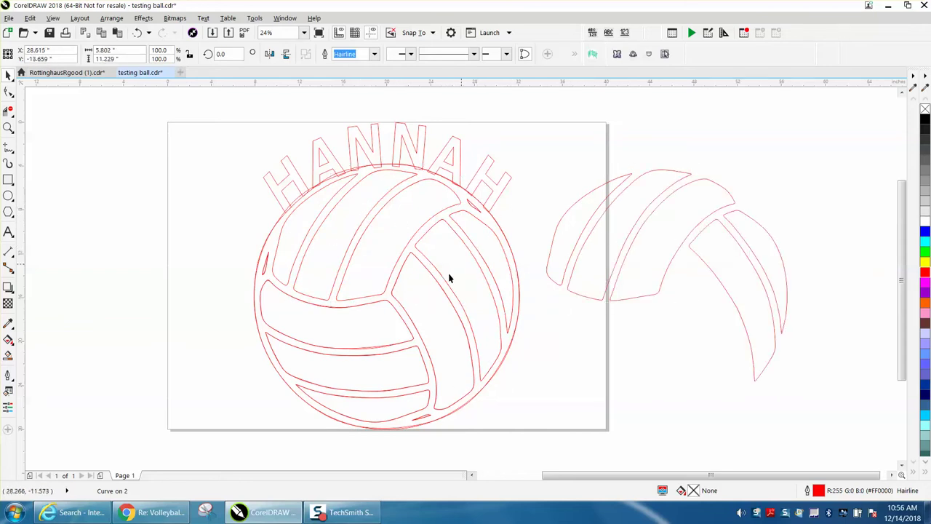
Shift the duplicate curves of the ball's three lower-left panels and the small bottom sliver 25 inches to the right
{"action": "left_click", "coordinate": [385, 316]}
{"action": "key", "text": "ctrl+d"}
{"action": "left_click", "coordinate": [395, 370]}
{"action": "key", "text": "ctrl+d"}
{"action": "left_click", "coordinate": [402, 413]}
{"action": "key", "text": "ctrl+d"}
{"action": "left_click", "coordinate": [427, 420]}
{"action": "key", "text": "ctrl+d"}
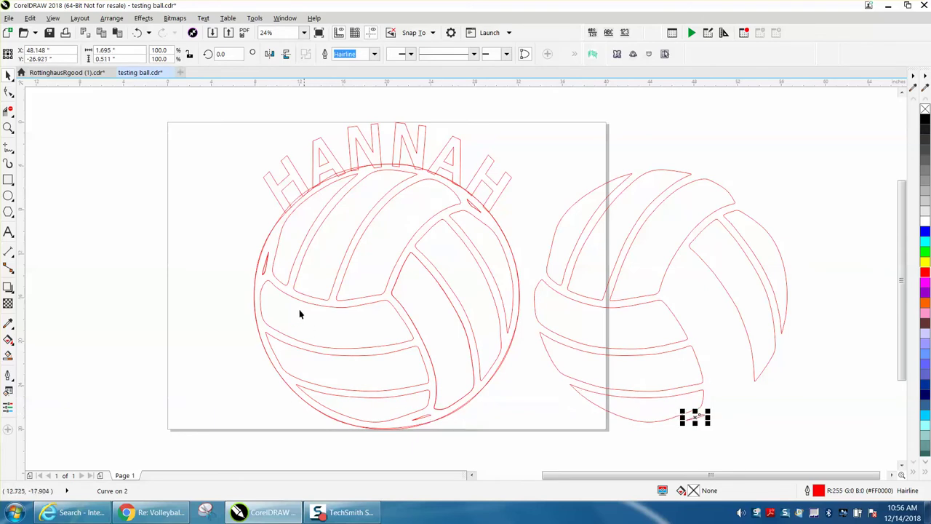
Shift the duplicates of the left sliver, the upper-right sliver and the ball's outer circle 25 inches to the right
{"action": "left_click", "coordinate": [266, 271]}
{"action": "key", "text": "ctrl+d"}
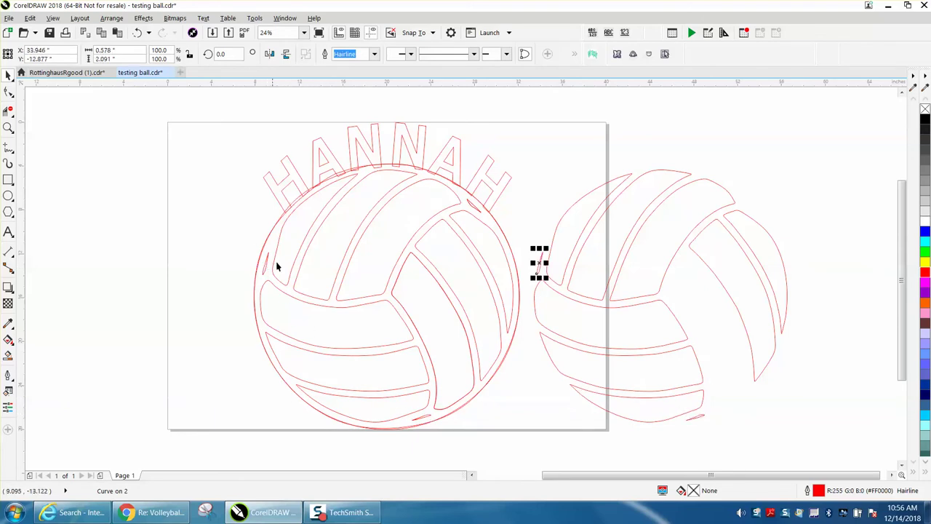
{"action": "left_click", "coordinate": [471, 208]}
{"action": "key", "text": "ctrl+d"}
{"action": "left_click", "coordinate": [494, 217]}
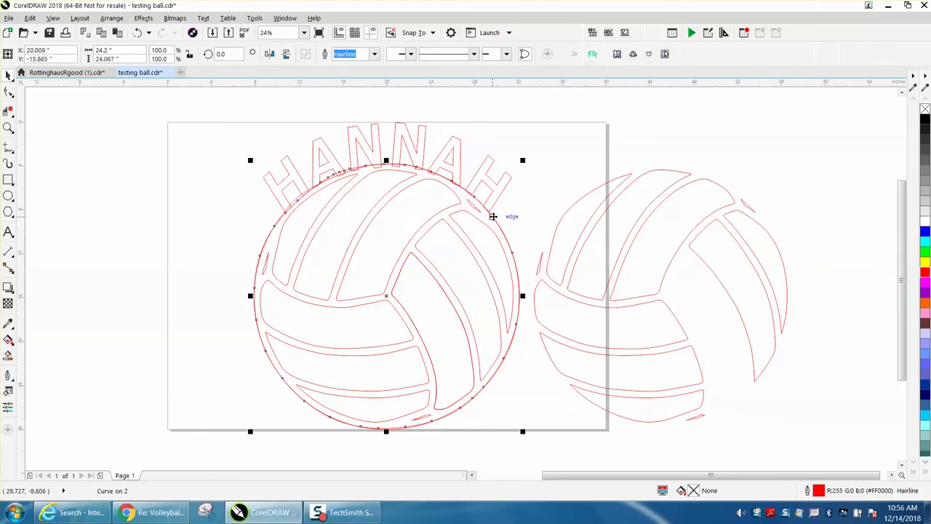
{"action": "key", "text": "ctrl+d"}
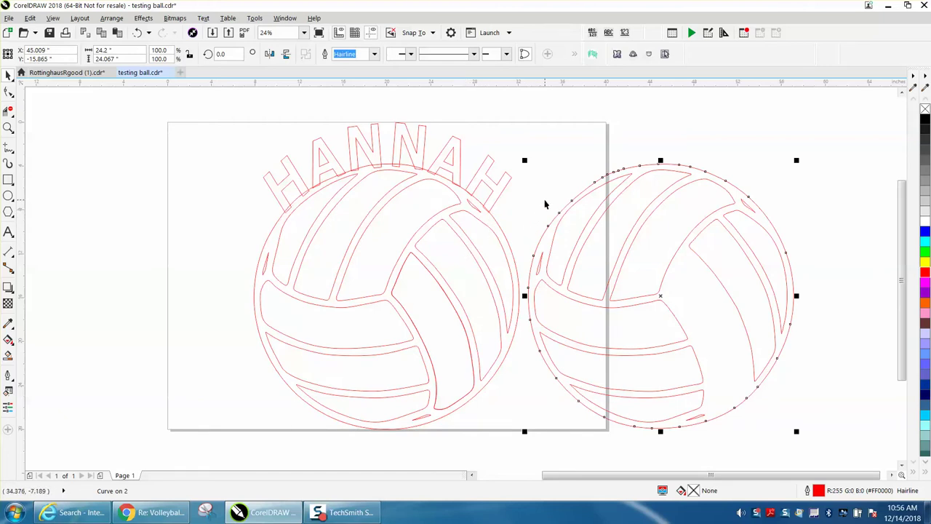
Delete the whole set of duplicate volleyball curves beside the original ball
{"action": "left_click_drag", "start_coordinate": [525, 128], "coordinate": [551, 339]}
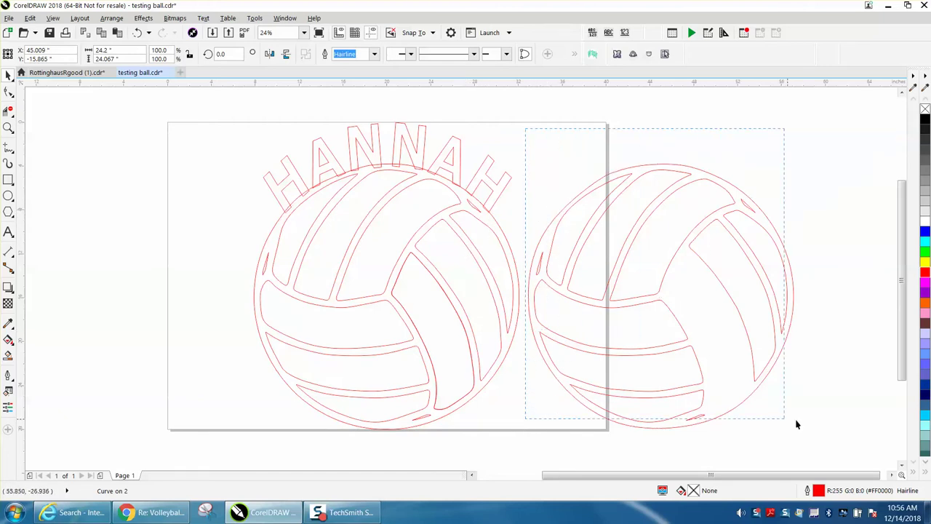
{"action": "left_click_drag", "start_coordinate": [845, 448], "coordinate": [846, 446]}
{"action": "key", "text": "Delete"}
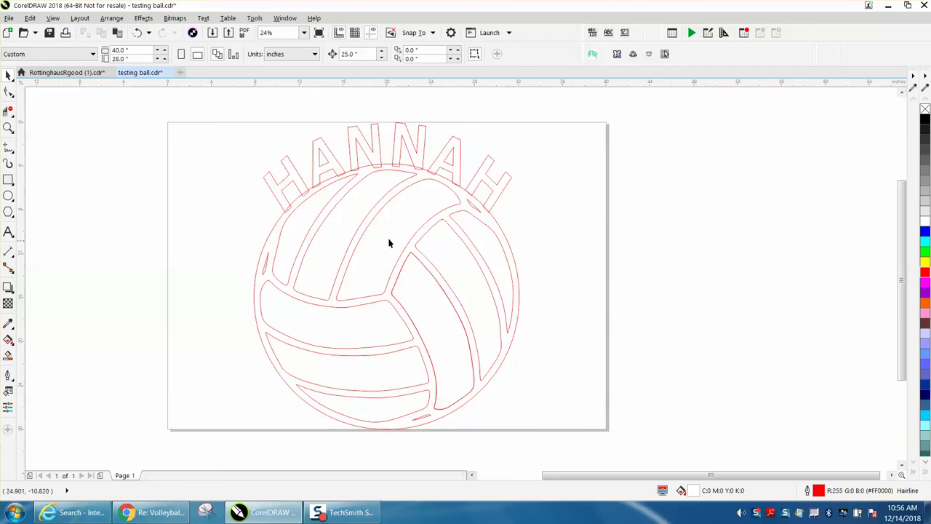
Remove the overlapping line segments where the first three letters of the arched name meet the ball outline, using Virtual Segment Delete
{"action": "left_click", "coordinate": [8, 127]}
{"action": "left_click_drag", "start_coordinate": [249, 118], "coordinate": [598, 269]}
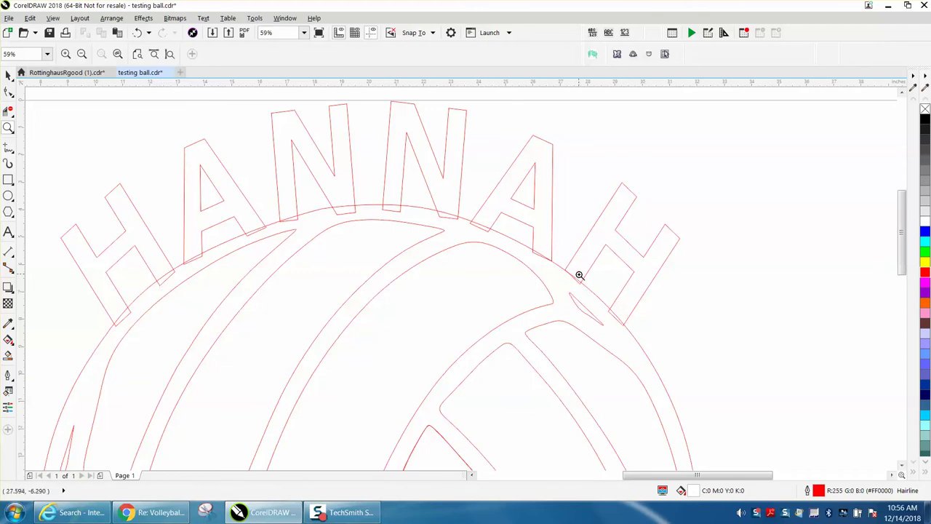
{"action": "left_click_drag", "start_coordinate": [270, 207], "coordinate": [309, 228]}
{"action": "right_click", "coordinate": [272, 291]}
{"action": "right_click", "coordinate": [296, 283]}
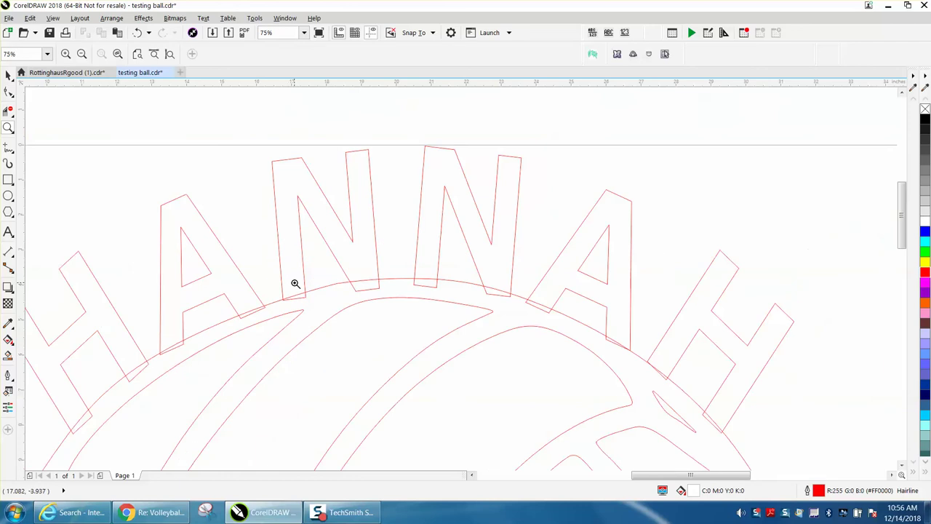
{"action": "right_click", "coordinate": [297, 282]}
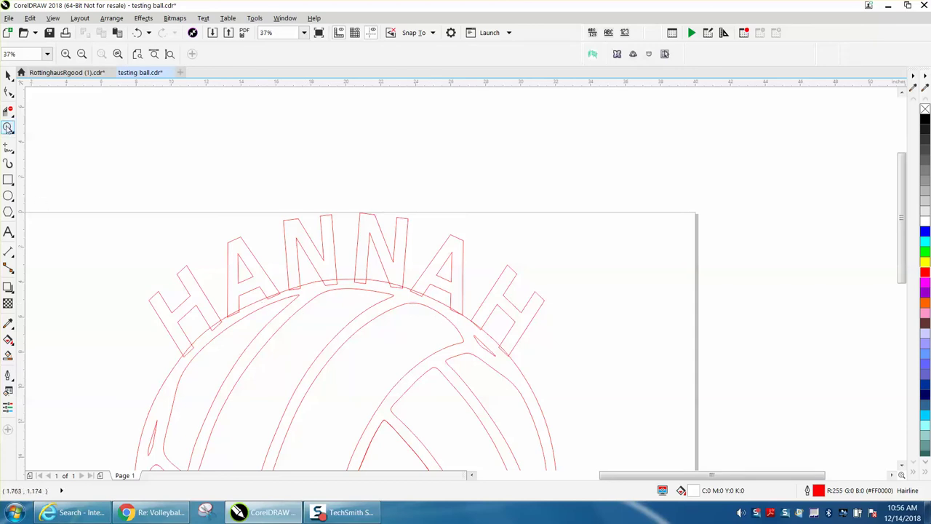
{"action": "left_click_drag", "start_coordinate": [83, 167], "coordinate": [579, 376]}
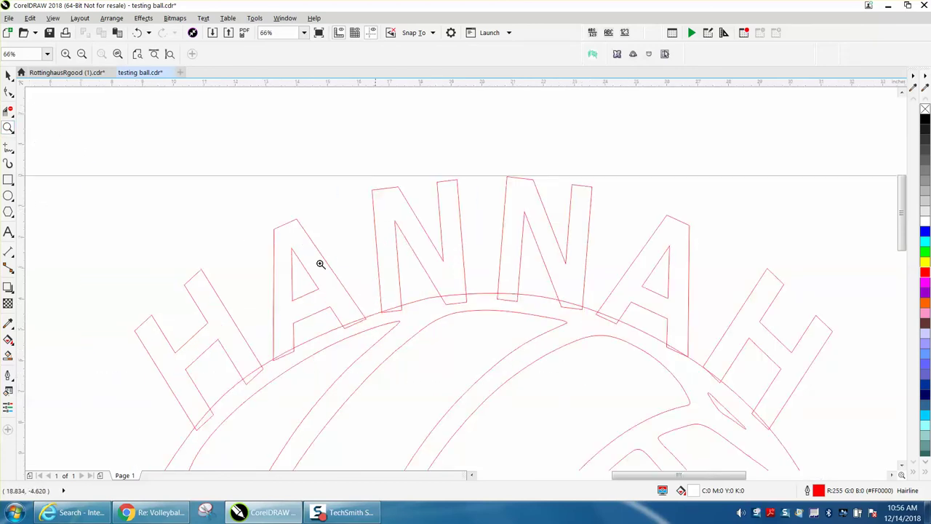
{"action": "left_click", "coordinate": [11, 117]}
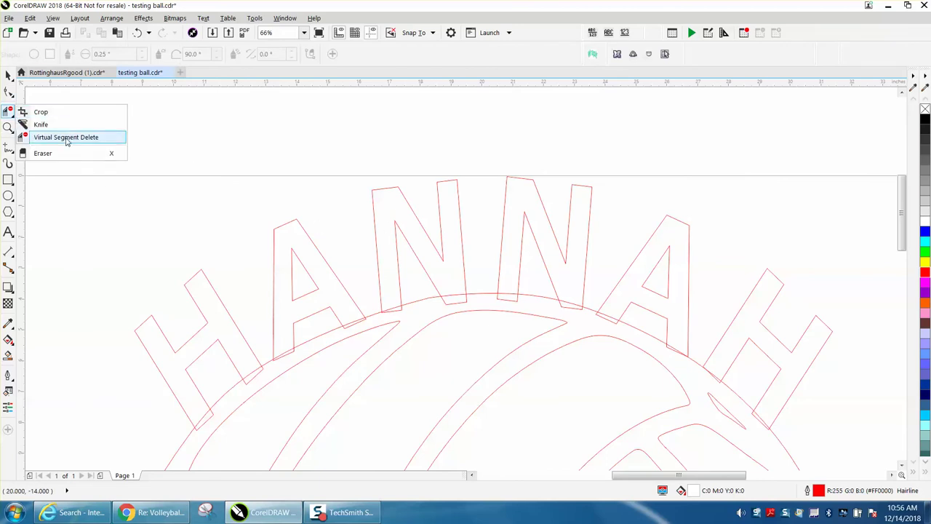
{"action": "left_click", "coordinate": [66, 137]}
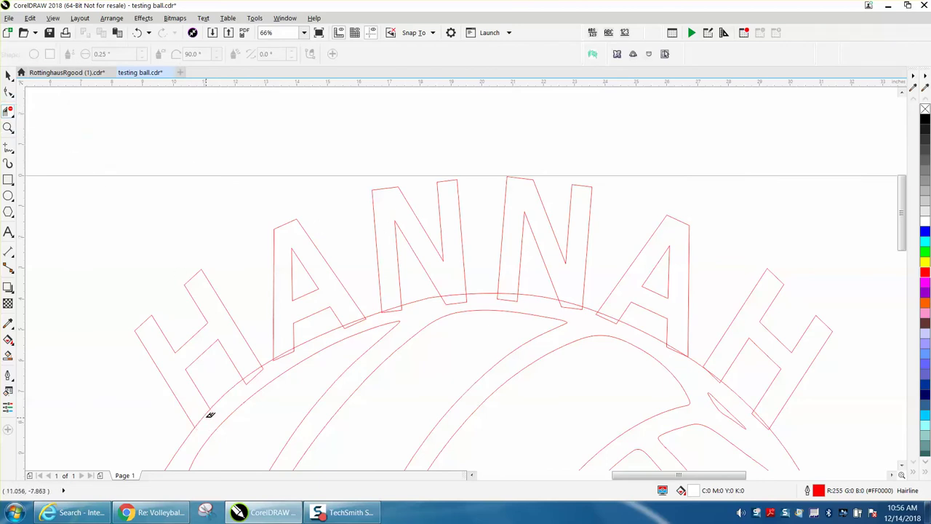
{"action": "left_click", "coordinate": [259, 375]}
{"action": "left_click", "coordinate": [285, 350]}
{"action": "left_click", "coordinate": [462, 298]}
Remove the overlapping segments where the second N and second A meet the ball outline
{"action": "left_click", "coordinate": [510, 291]}
{"action": "left_click", "coordinate": [575, 295]}
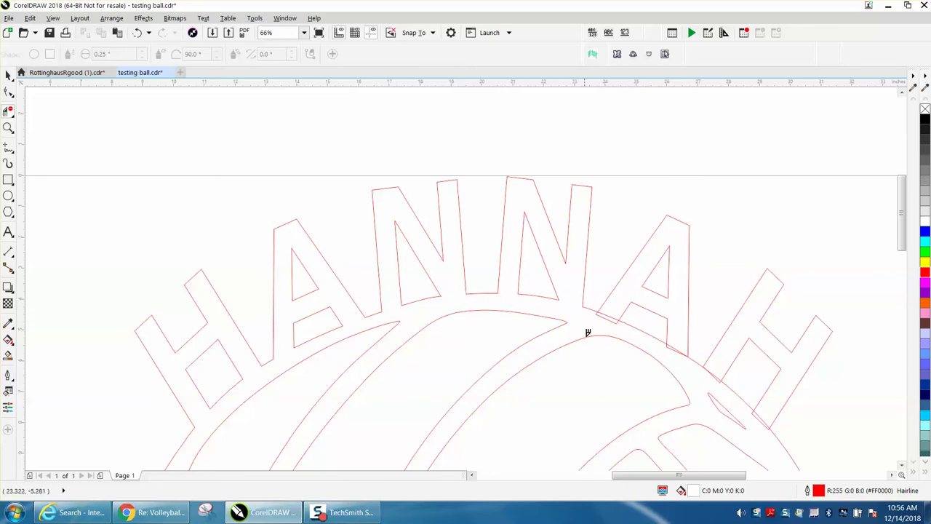
{"action": "left_click", "coordinate": [605, 313]}
{"action": "left_click", "coordinate": [678, 350]}
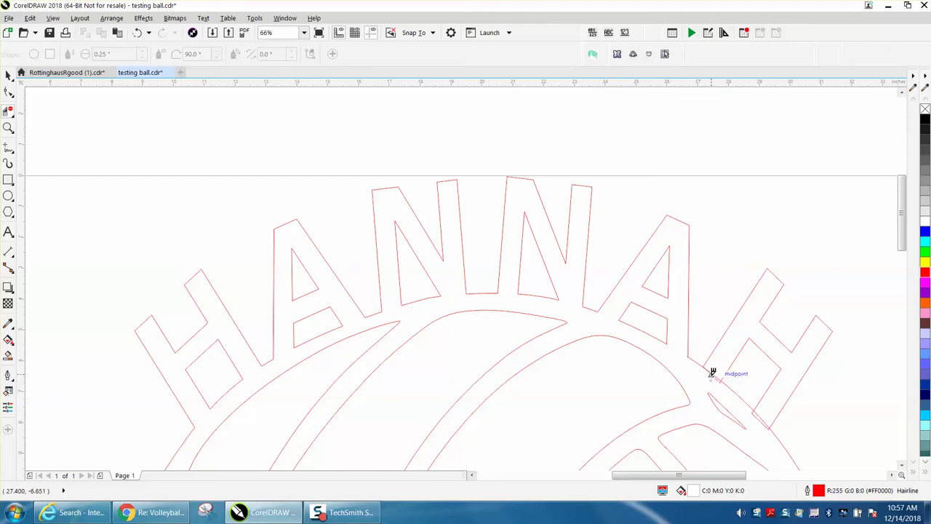
Try to trim the overlapping segments between the last letter and the ball outline, then undo those trims
{"action": "left_click", "coordinate": [717, 370]}
{"action": "left_click", "coordinate": [707, 364]}
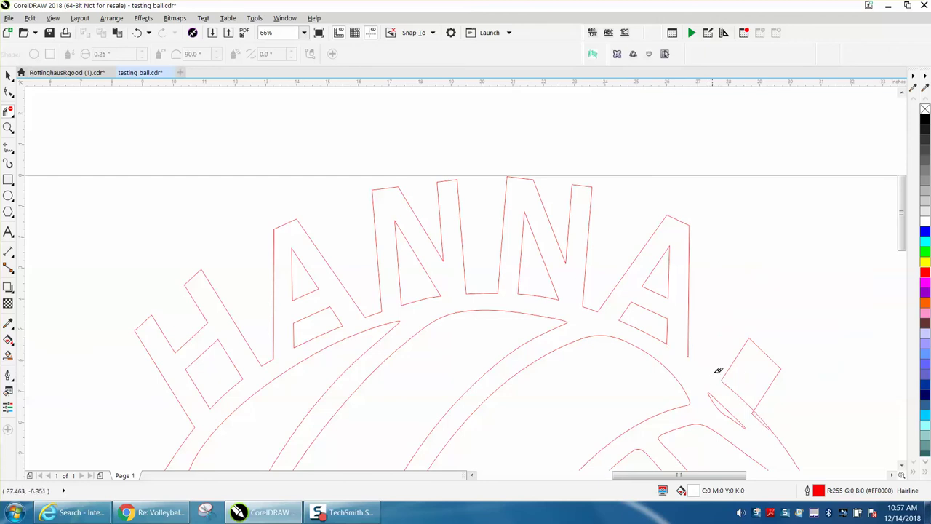
{"action": "left_click", "coordinate": [139, 32]}
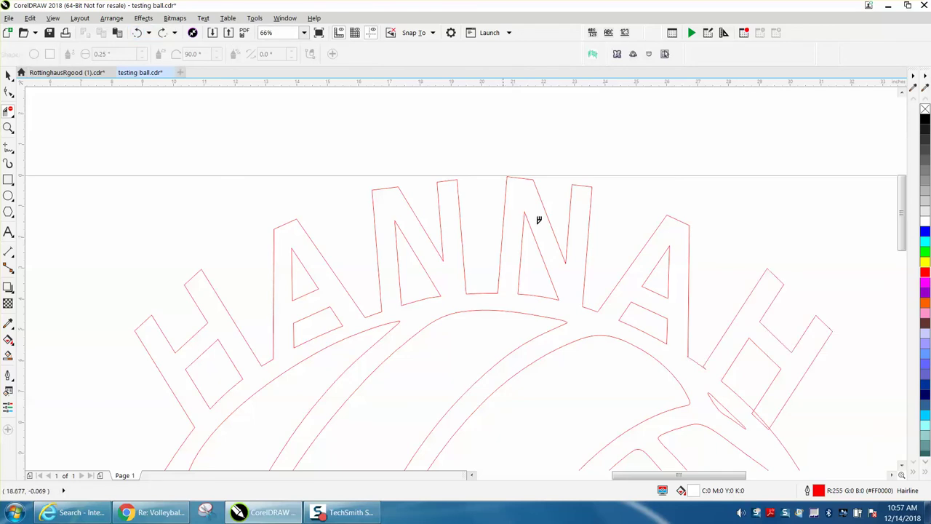
{"action": "left_click", "coordinate": [766, 414]}
{"action": "left_click", "coordinate": [8, 127]}
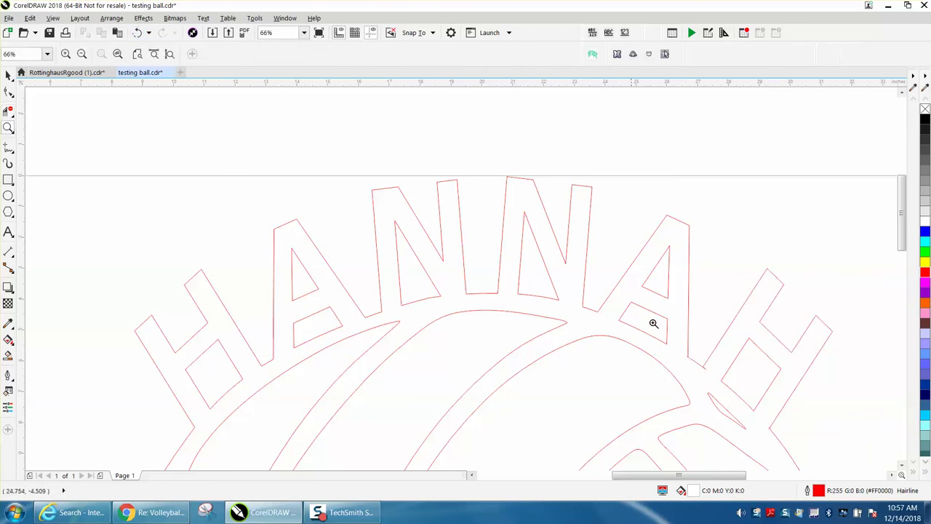
{"action": "left_click_drag", "start_coordinate": [689, 355], "coordinate": [766, 400]}
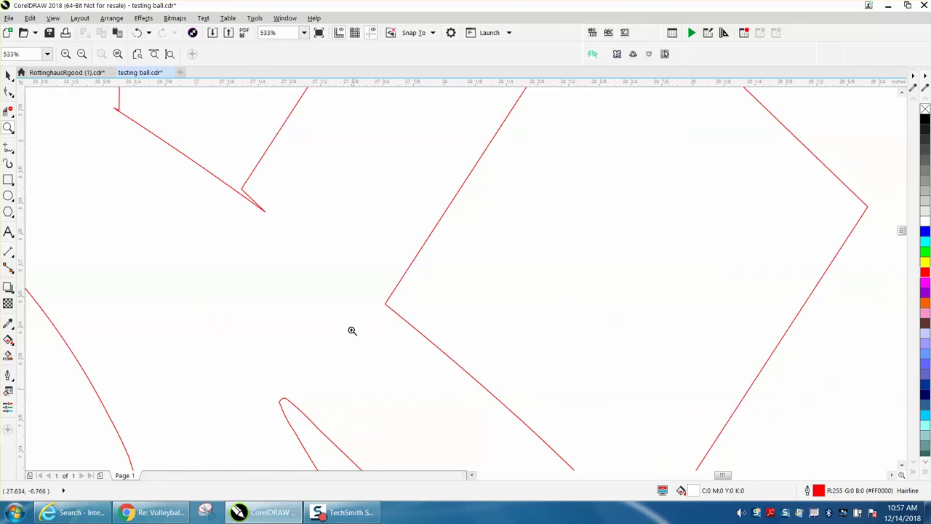
{"action": "left_click", "coordinate": [9, 110]}
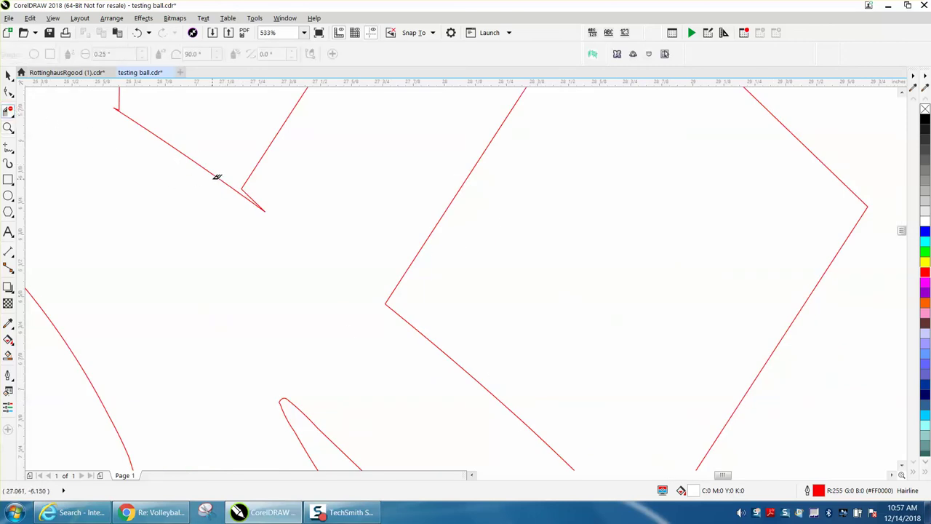
{"action": "scroll", "coordinate": [274, 189], "scroll_direction": "down", "scroll_amount": 4}
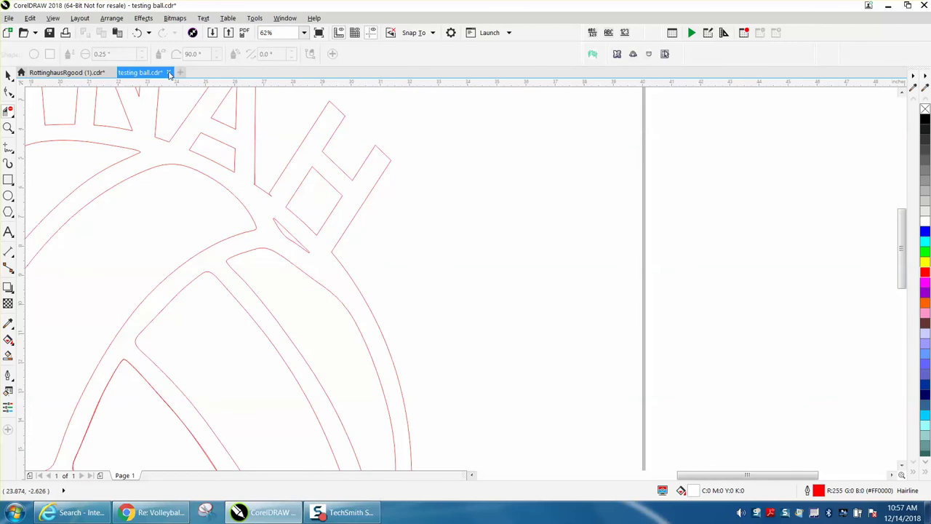
{"action": "left_click", "coordinate": [142, 35]}
{"action": "left_click", "coordinate": [142, 35]}
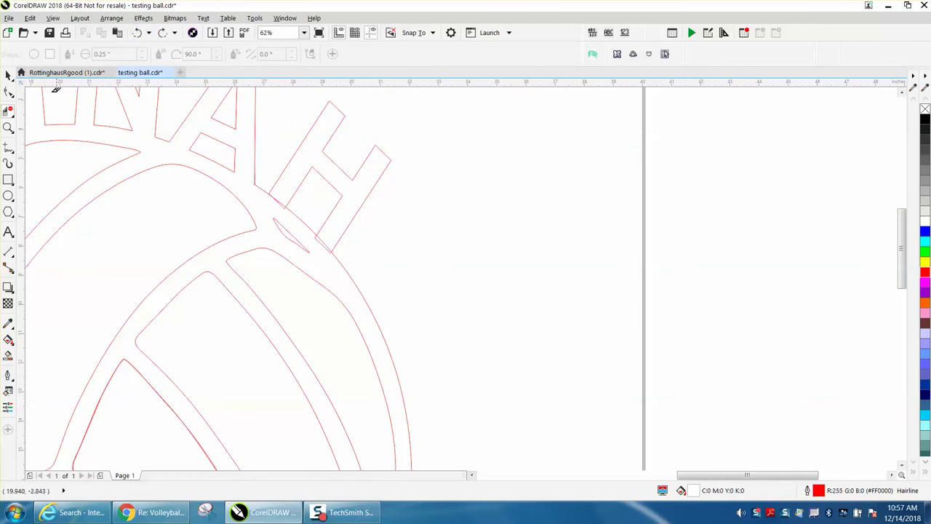
Reduce the nudge distance and move the last letter of the arched name about 0.07 inch to the left
{"action": "left_click", "coordinate": [8, 75]}
{"action": "left_click_drag", "start_coordinate": [361, 54], "coordinate": [322, 56]}
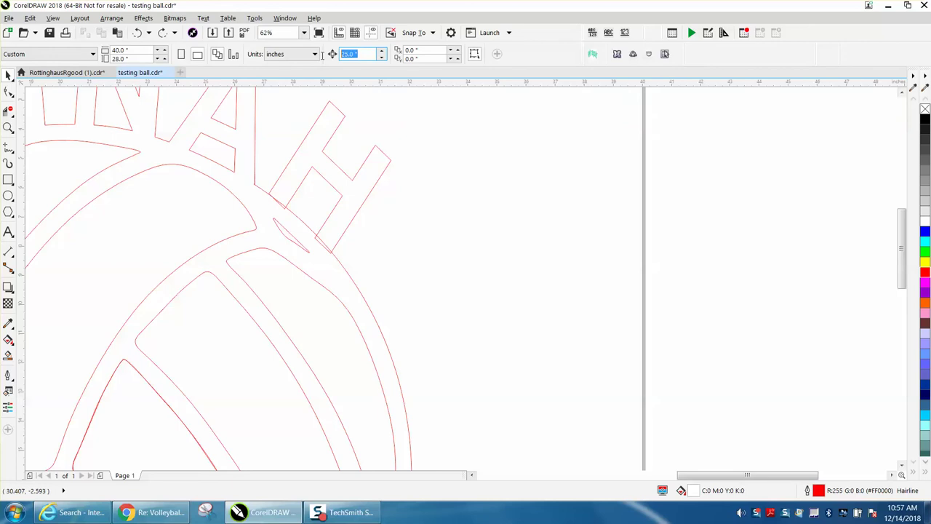
{"action": "key", "text": "BackSpace"}
{"action": "left_click", "coordinate": [341, 114]}
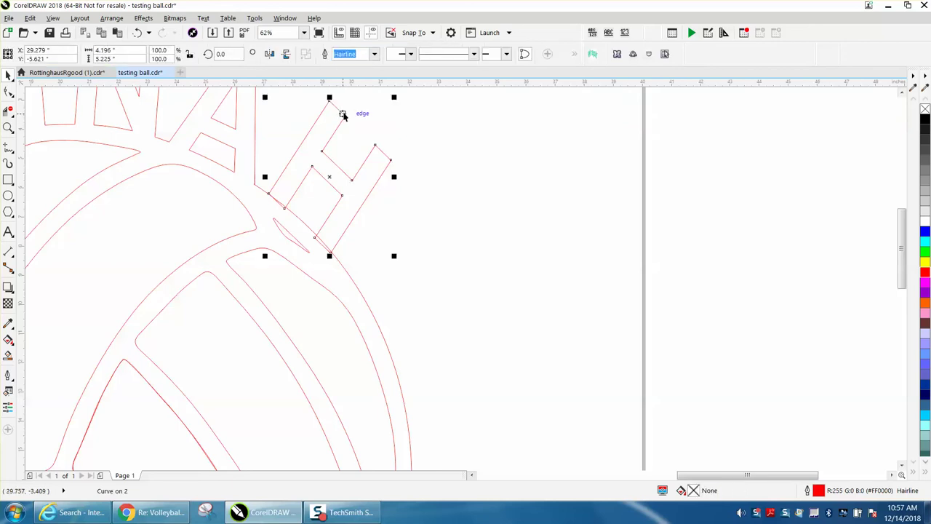
{"action": "left_click_drag", "start_coordinate": [343, 114], "coordinate": [341, 112]}
{"action": "key", "text": "Left"}
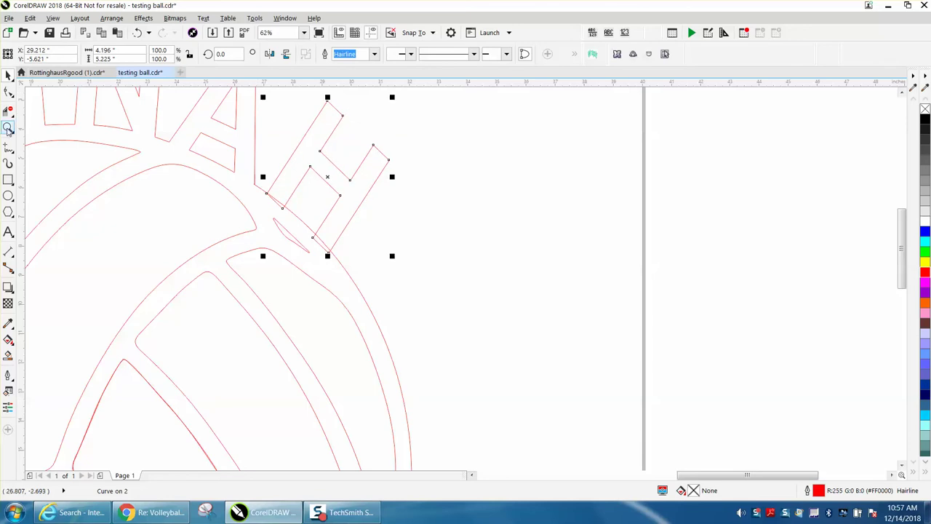
Remove the overlapping segments where both legs of the last letter cross the ball outline, using Virtual Segment Delete
{"action": "left_click", "coordinate": [8, 128]}
{"action": "left_click_drag", "start_coordinate": [219, 181], "coordinate": [397, 284]}
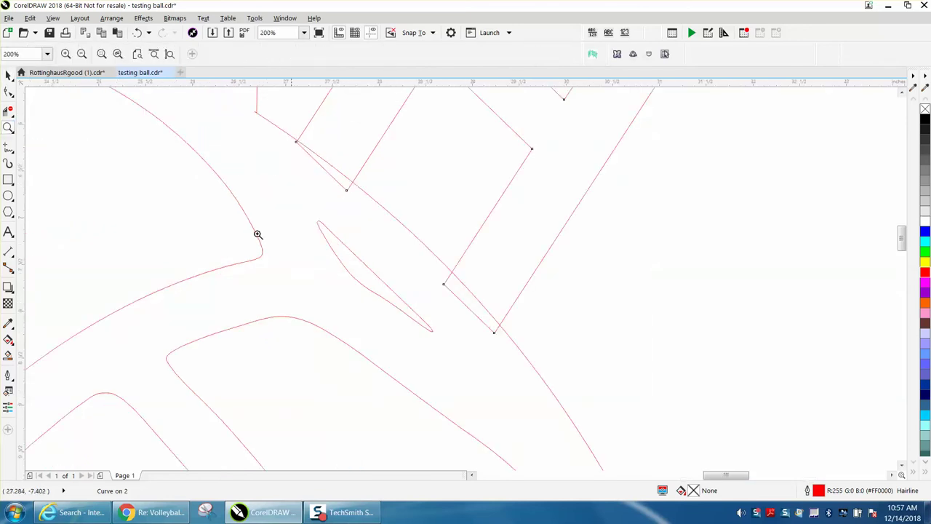
{"action": "left_click", "coordinate": [8, 111]}
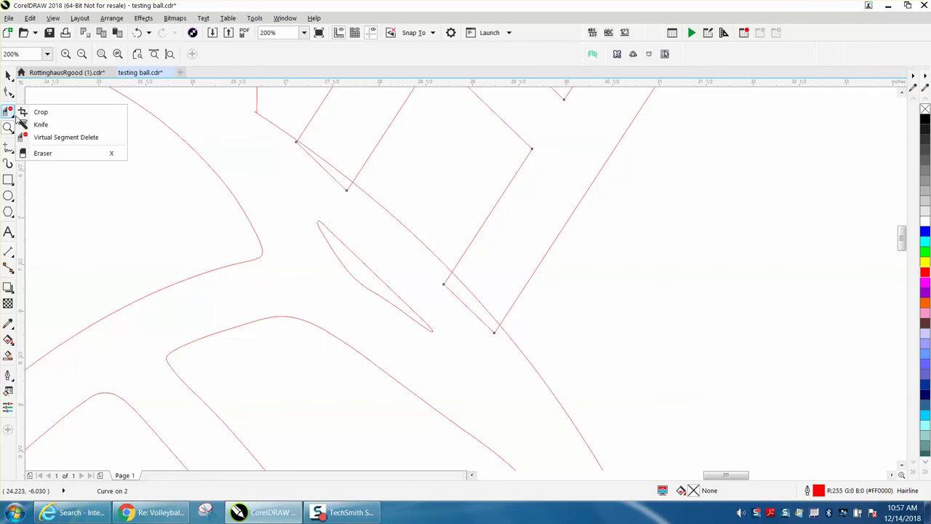
{"action": "left_click", "coordinate": [65, 137]}
{"action": "left_click", "coordinate": [349, 155]}
{"action": "left_click_drag", "start_coordinate": [462, 307], "coordinate": [495, 281]}
Delete the duplicate curve around the long panel just right of the ball's centre
{"action": "scroll", "coordinate": [510, 292], "scroll_direction": "down", "scroll_amount": 5}
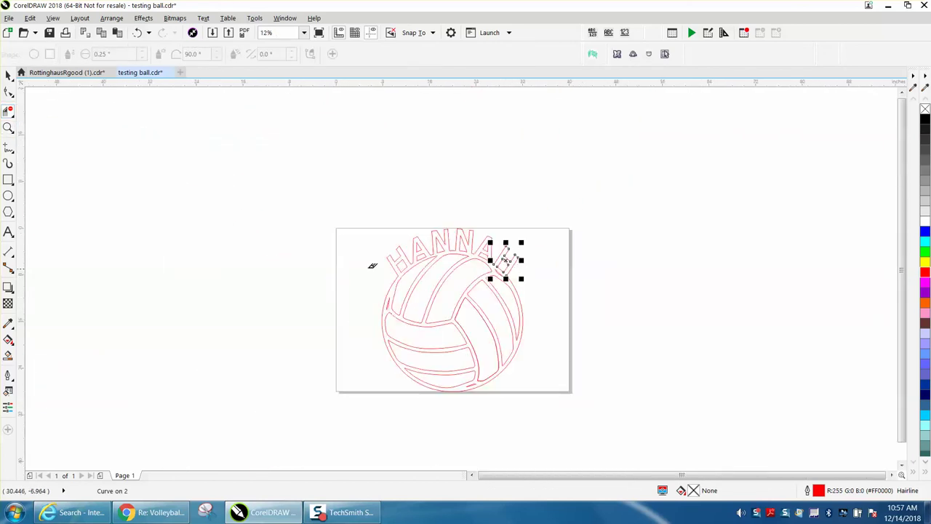
{"action": "left_click", "coordinate": [8, 75]}
{"action": "left_click_drag", "start_coordinate": [363, 218], "coordinate": [442, 313]}
{"action": "left_click_drag", "start_coordinate": [612, 414], "coordinate": [611, 415]}
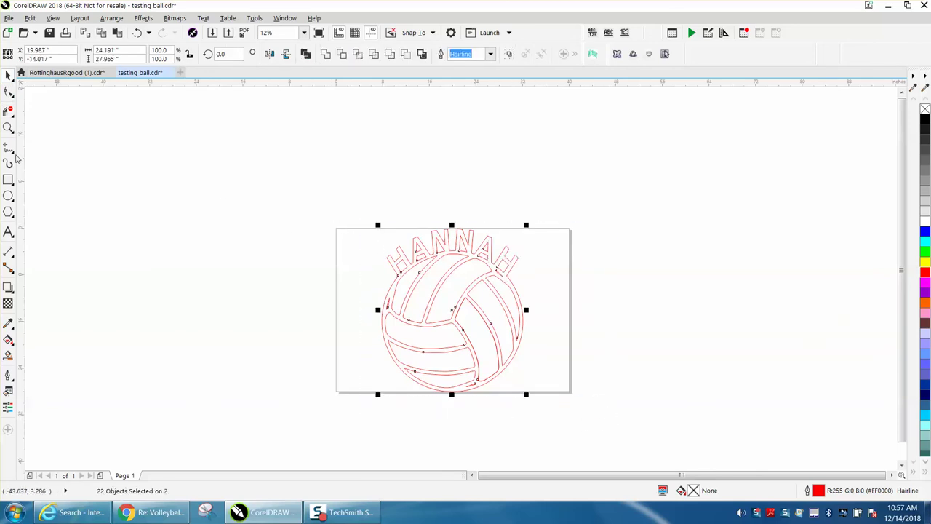
{"action": "left_click", "coordinate": [8, 128]}
{"action": "left_click_drag", "start_coordinate": [378, 258], "coordinate": [621, 431]}
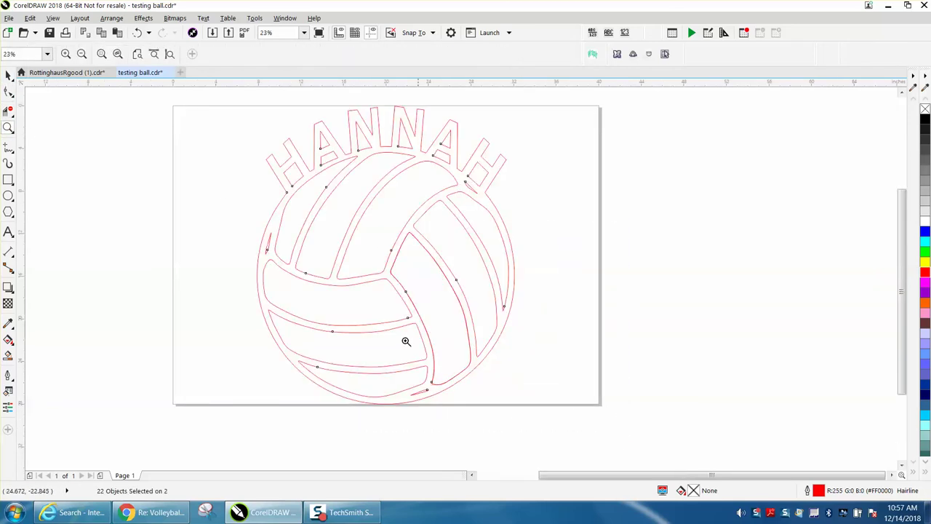
{"action": "left_click", "coordinate": [8, 76]}
{"action": "left_click", "coordinate": [466, 329]}
{"action": "left_click", "coordinate": [437, 318]}
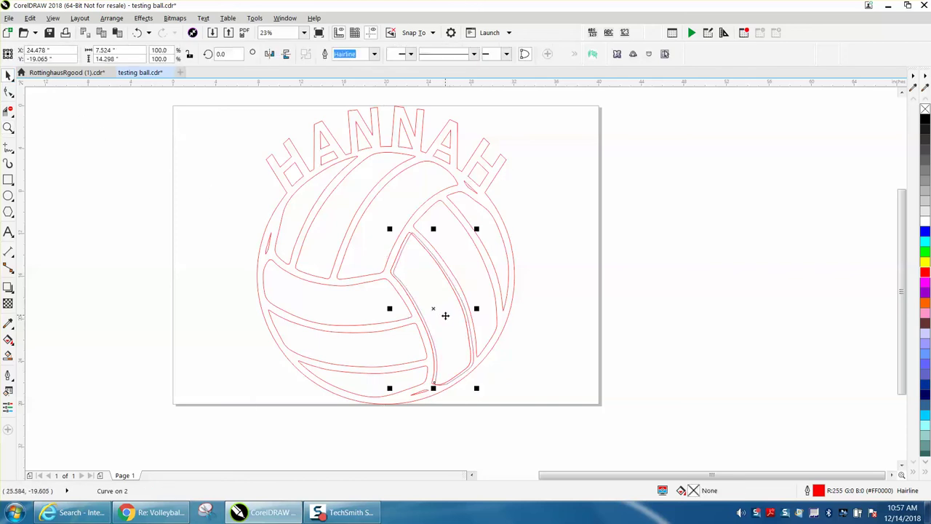
{"action": "left_click", "coordinate": [462, 306]}
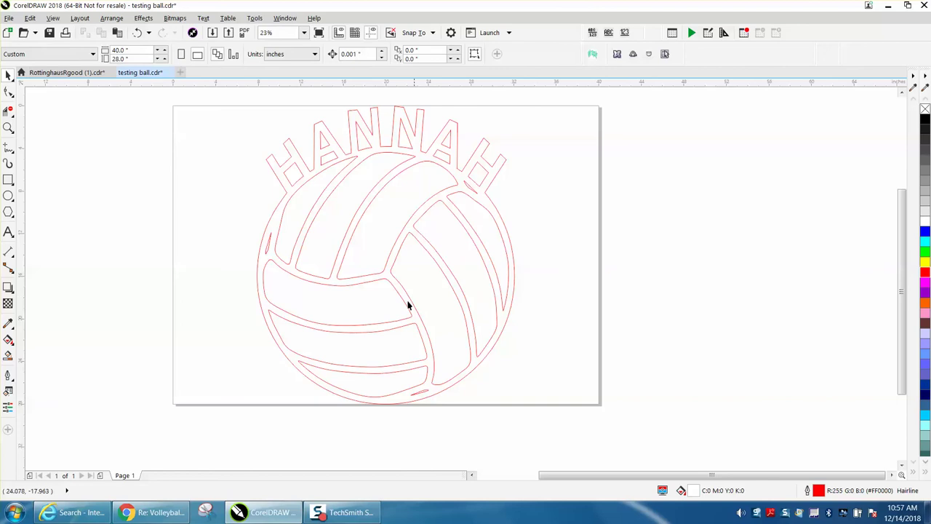
Smart Fill the ball's seams and joined arched name with black and no outline, undoing the extra fill in the upper centre panel
{"action": "left_click", "coordinate": [8, 355]}
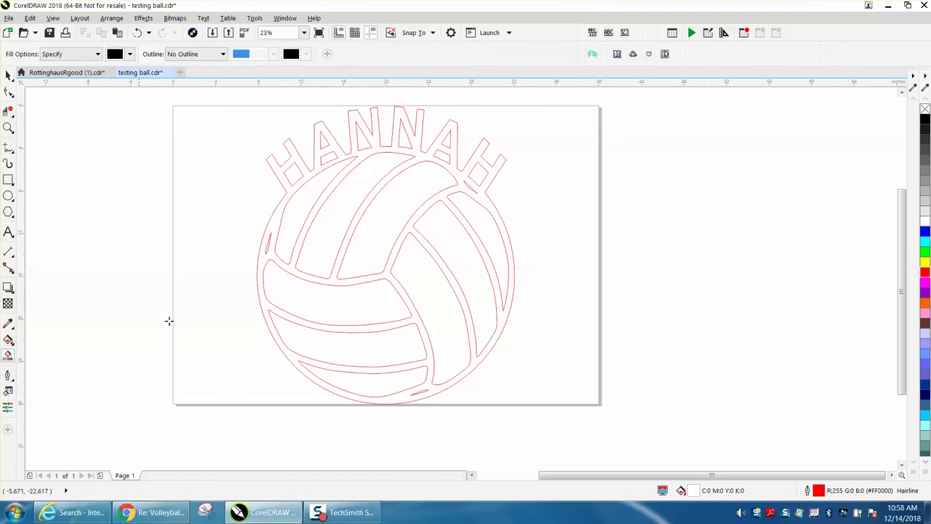
{"action": "left_click", "coordinate": [297, 275]}
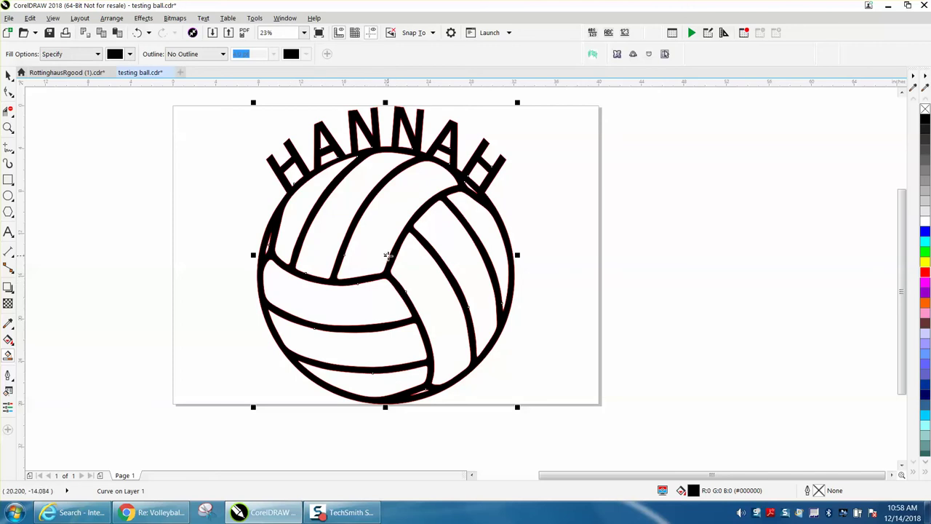
{"action": "left_click", "coordinate": [387, 255]}
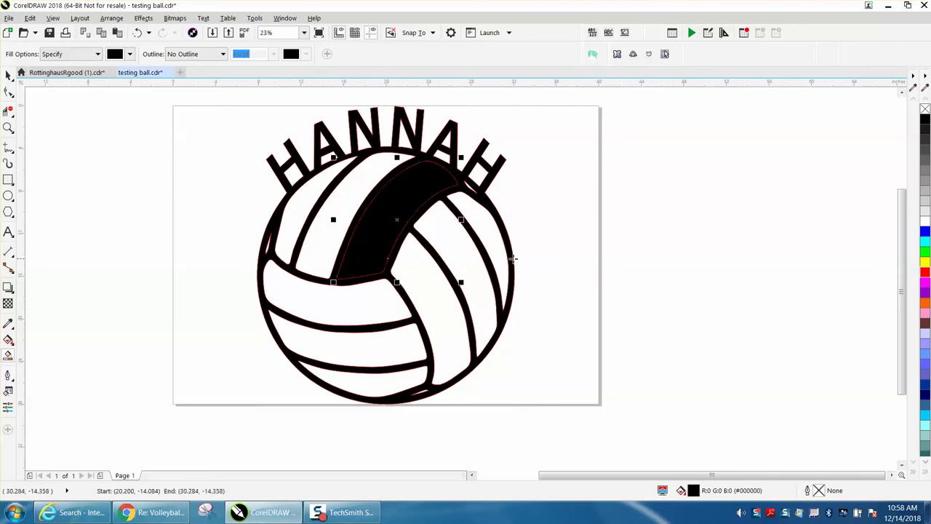
{"action": "left_click", "coordinate": [141, 33]}
Move the black filled shape off the page to the right and delete all the original red curves
{"action": "left_click", "coordinate": [8, 75]}
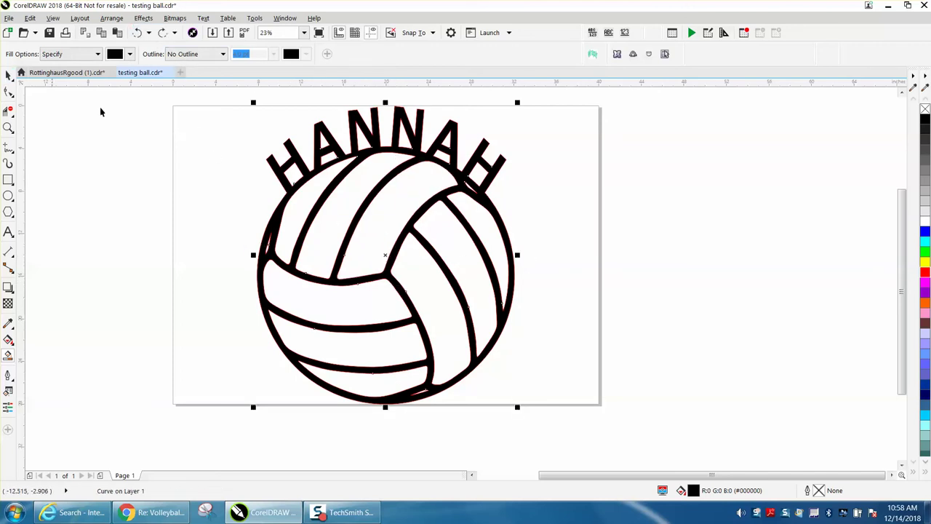
{"action": "left_click_drag", "start_coordinate": [381, 218], "coordinate": [670, 219]}
{"action": "left_click_drag", "start_coordinate": [244, 101], "coordinate": [541, 430]}
{"action": "key", "text": "Delete"}
{"action": "key", "text": "Delete"}
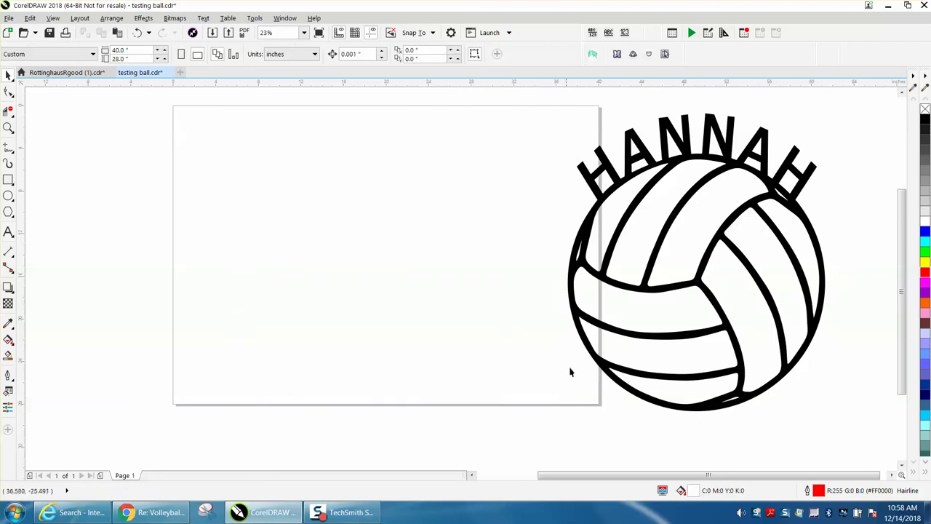
Centre the black shape on the page, remove its fill and give it a red outline
{"action": "left_click", "coordinate": [587, 271]}
{"action": "key", "text": "p"}
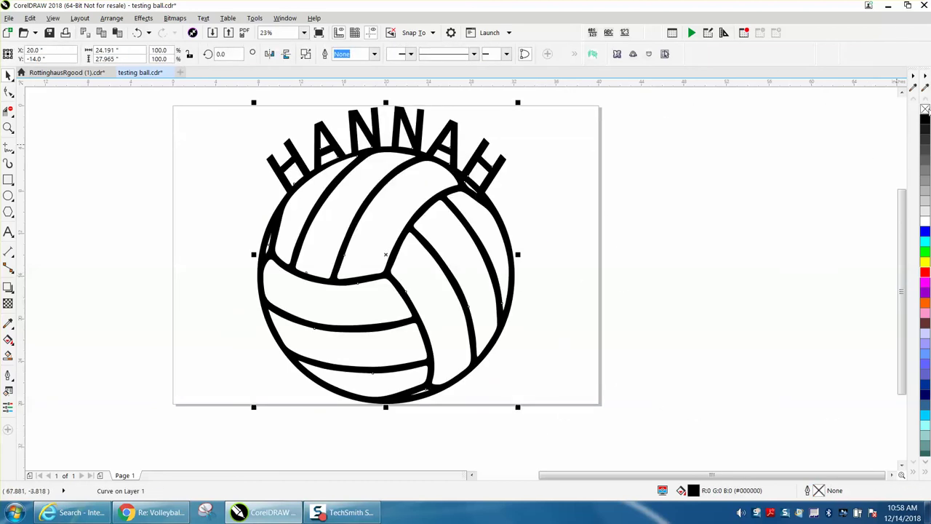
{"action": "left_click", "coordinate": [926, 109]}
{"action": "right_click", "coordinate": [925, 272]}
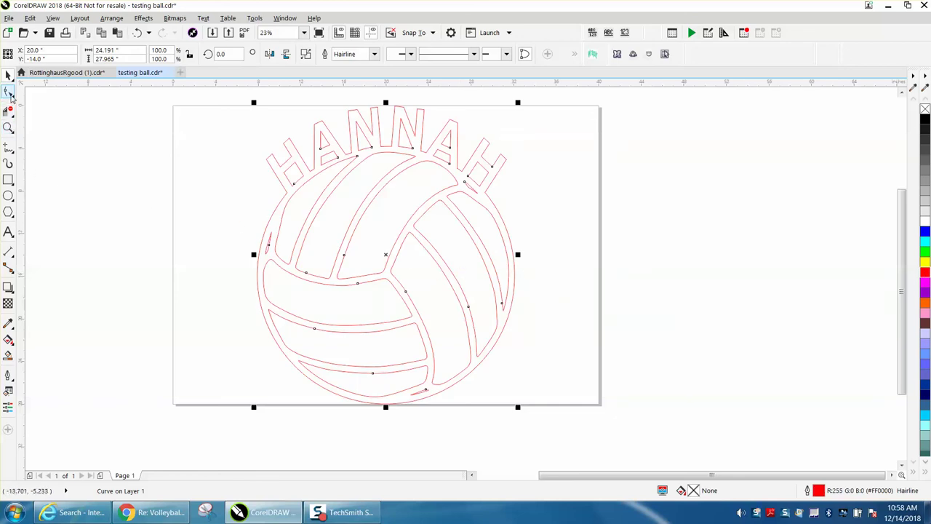
Select all the nodes of the merged volleyball and name curve with the Shape tool
{"action": "left_click", "coordinate": [8, 92]}
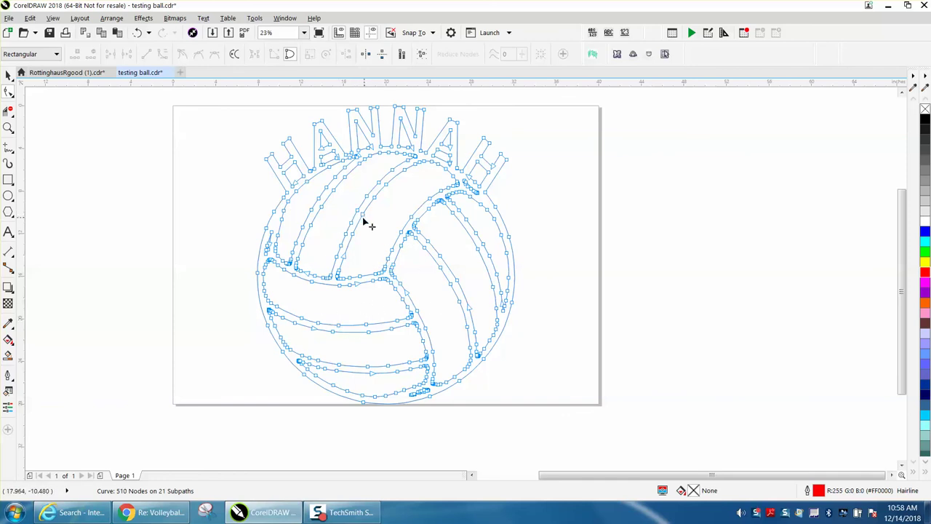
{"action": "left_click", "coordinate": [8, 127]}
{"action": "left_click_drag", "start_coordinate": [241, 166], "coordinate": [518, 278]}
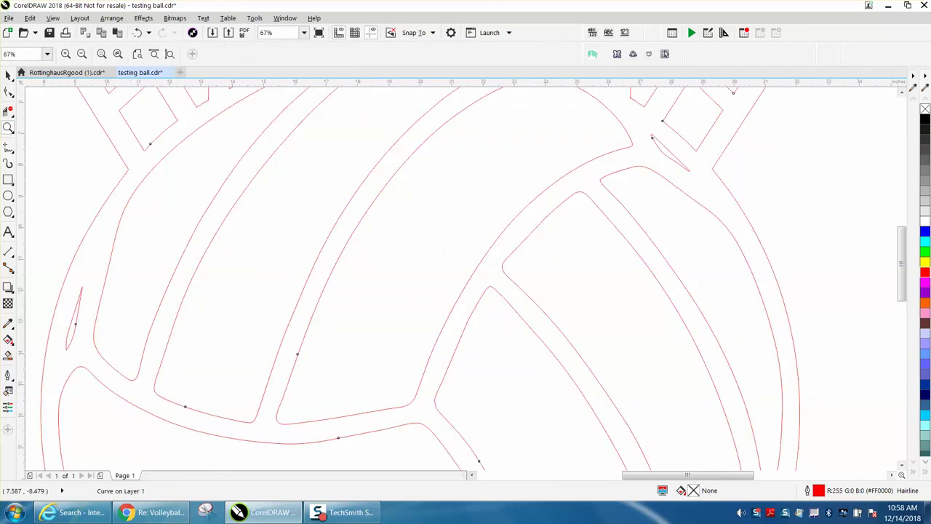
{"action": "left_click", "coordinate": [9, 93]}
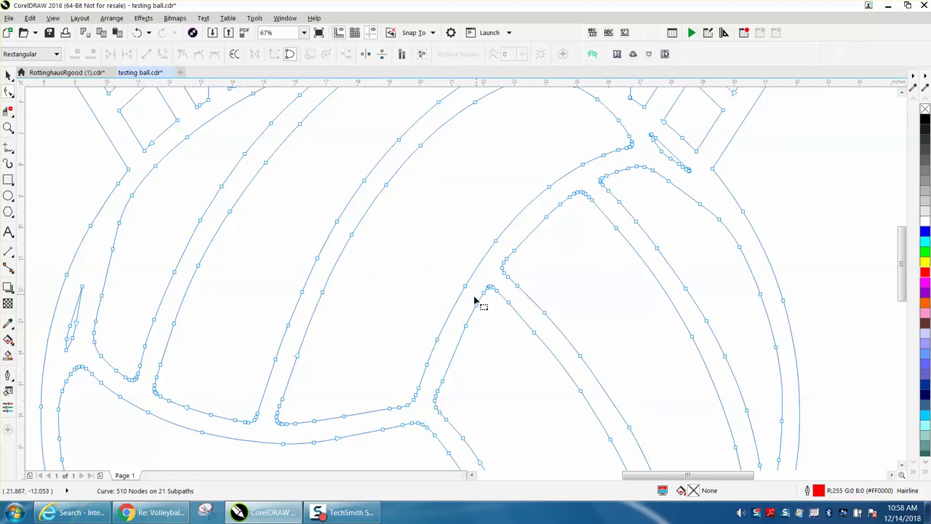
{"action": "scroll", "coordinate": [355, 281], "scroll_direction": "down", "scroll_amount": 5}
{"action": "left_click", "coordinate": [8, 128]}
{"action": "left_click_drag", "start_coordinate": [312, 217], "coordinate": [534, 373]}
{"action": "left_click", "coordinate": [8, 75]}
{"action": "left_click", "coordinate": [8, 92]}
{"action": "left_click_drag", "start_coordinate": [153, 103], "coordinate": [478, 402]}
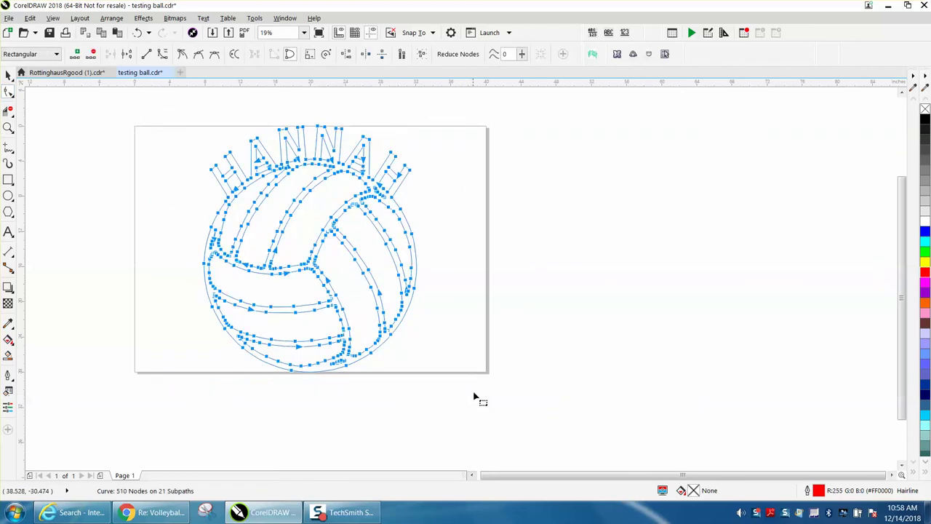
Try to reduce the selected nodes with the curve smoothness slider, then undo the reduction
{"action": "left_click", "coordinate": [522, 54]}
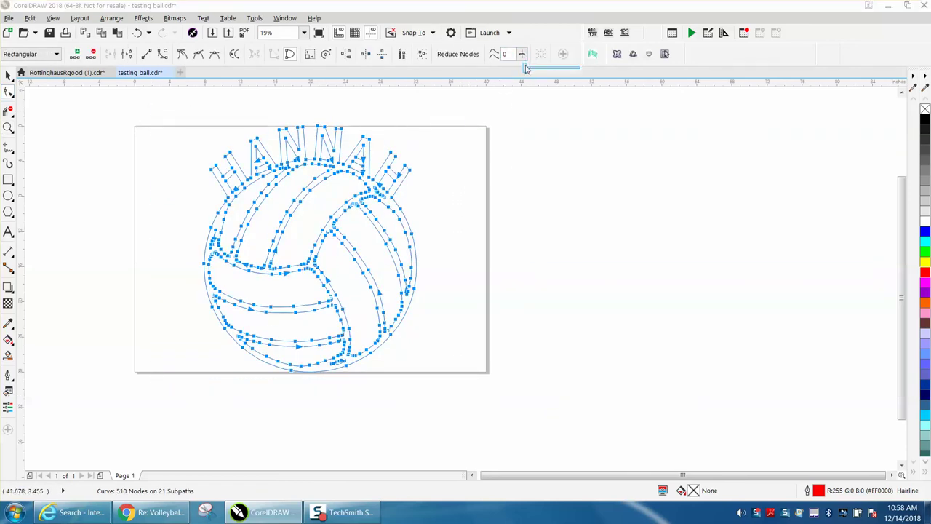
{"action": "left_click_drag", "start_coordinate": [527, 70], "coordinate": [571, 74]}
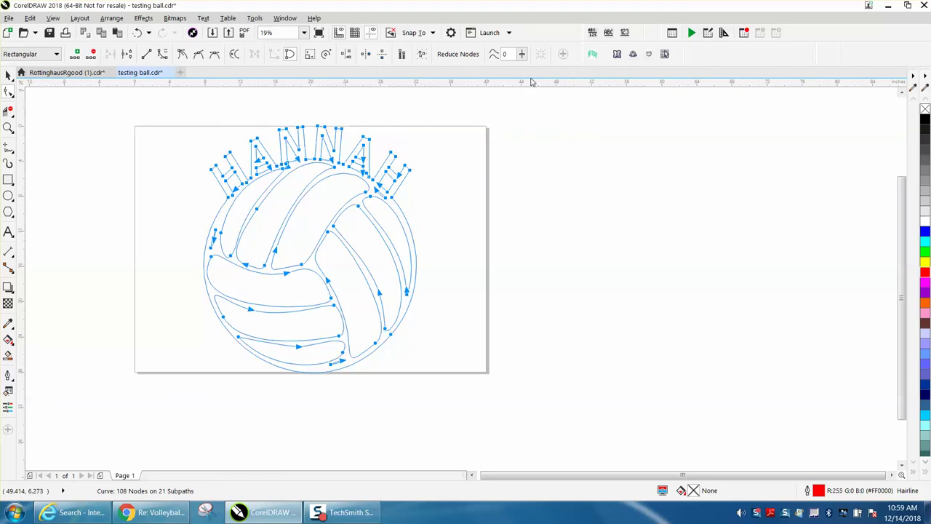
{"action": "left_click", "coordinate": [137, 32]}
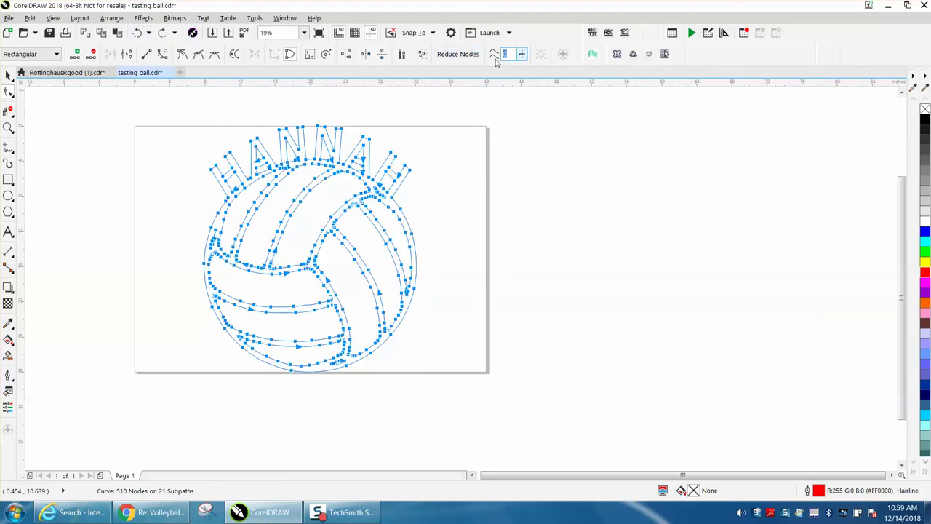
Reduce the selected nodes by applying a curve smoothness value, and check the remaining nodes around the arched name
{"action": "key", "text": "Return"}
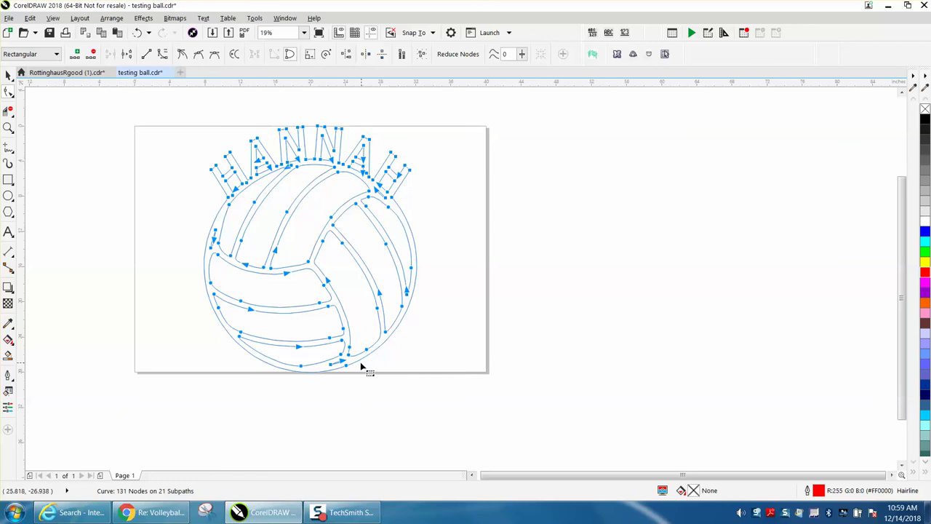
{"action": "left_click", "coordinate": [7, 75]}
{"action": "left_click", "coordinate": [7, 126]}
{"action": "left_click_drag", "start_coordinate": [171, 124], "coordinate": [486, 237]}
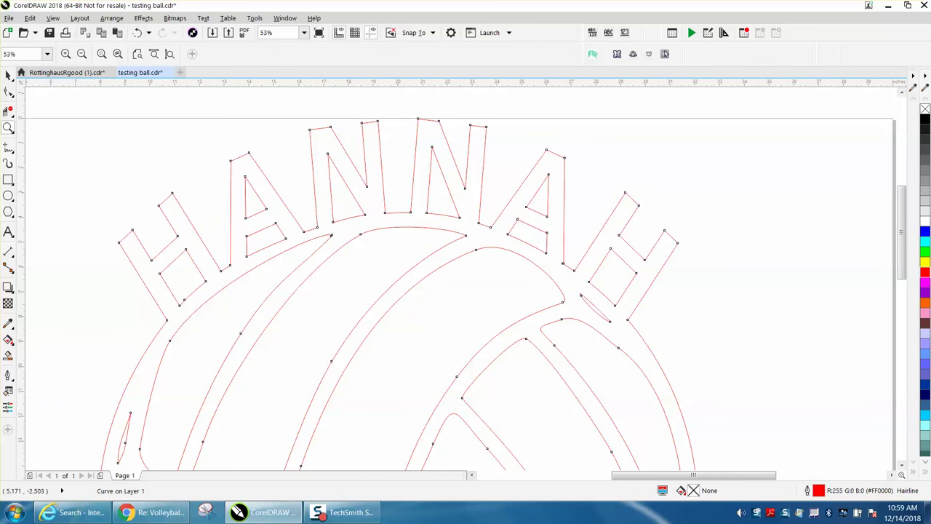
{"action": "left_click", "coordinate": [9, 92]}
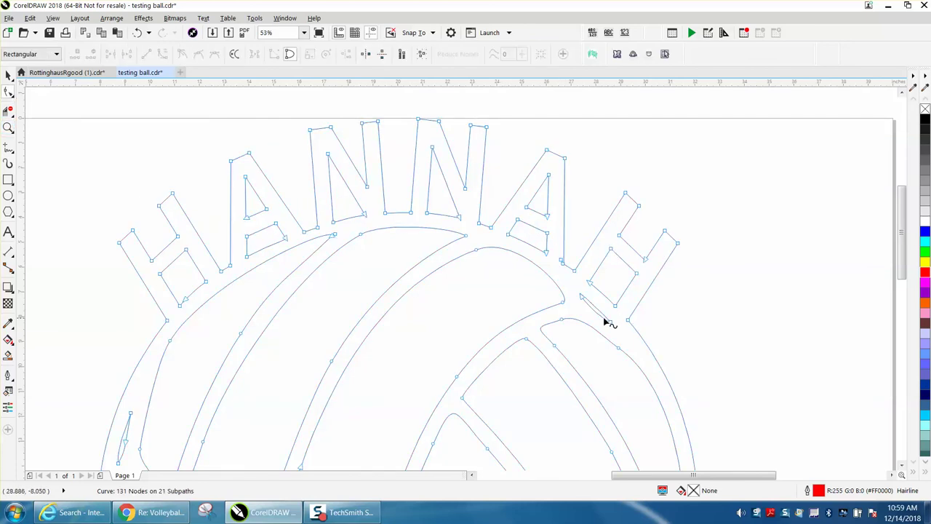
Try to delete the node midway along the curved seam above the ball's centre, then undo the deletion
{"action": "scroll", "coordinate": [462, 356], "scroll_direction": "down", "scroll_amount": 2}
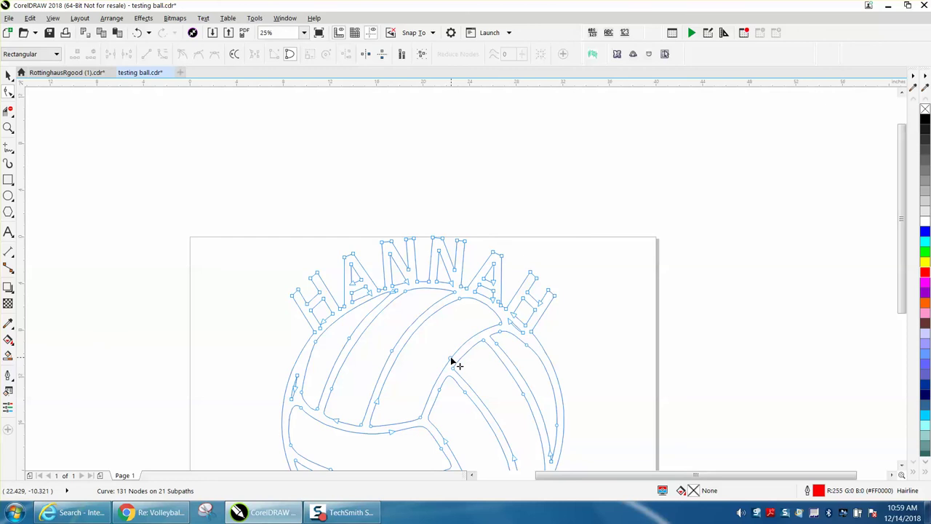
{"action": "left_click", "coordinate": [451, 359]}
{"action": "key", "text": "Delete"}
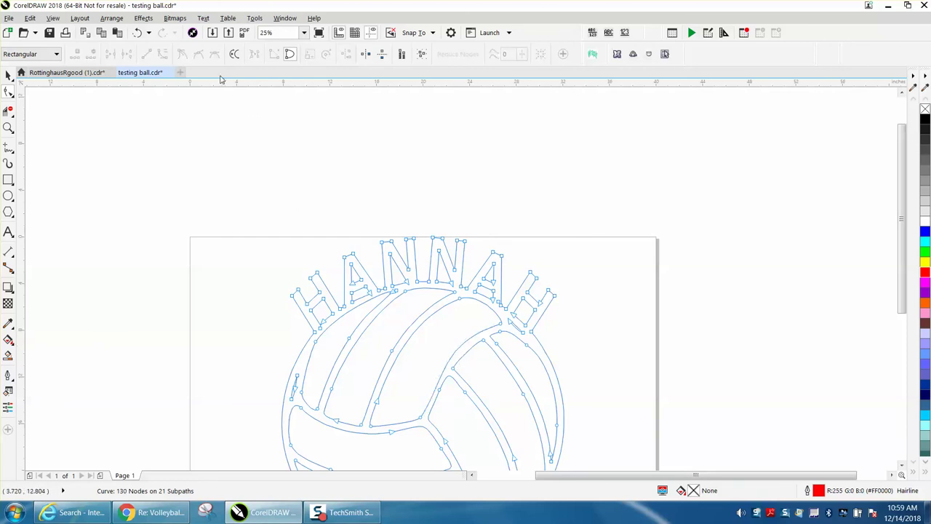
{"action": "left_click", "coordinate": [137, 32]}
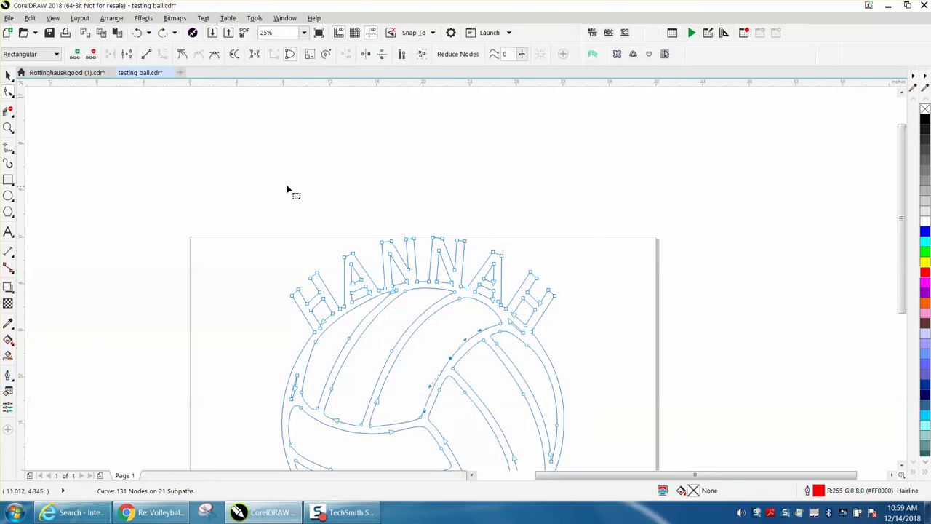
{"action": "scroll", "coordinate": [265, 186], "scroll_direction": "down", "scroll_amount": 1}
{"action": "left_click", "coordinate": [13, 81]}
{"action": "left_click", "coordinate": [8, 128]}
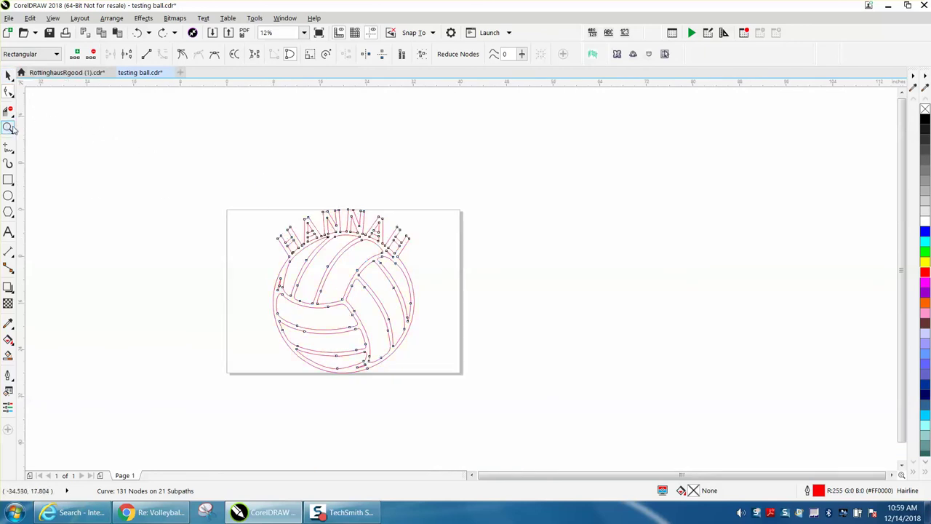
{"action": "left_click_drag", "start_coordinate": [474, 369], "coordinate": [505, 400]}
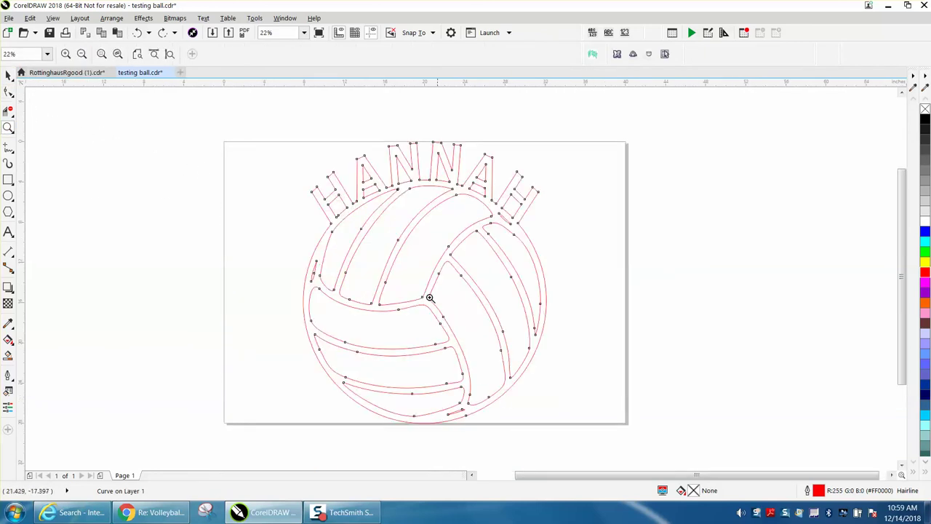